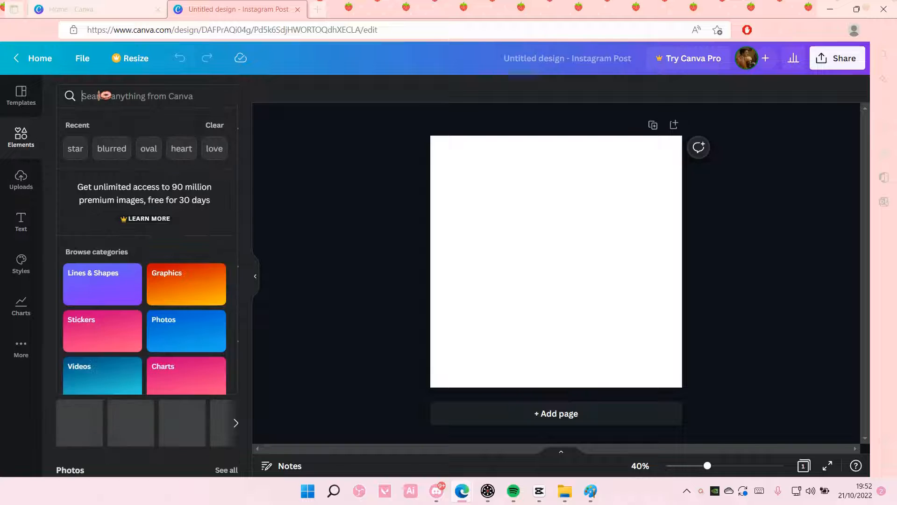
# Search the design elements for "magazine"
pyautogui.write('n')
pyautogui.press('BackSpace')
pyautogui.write('magazine')
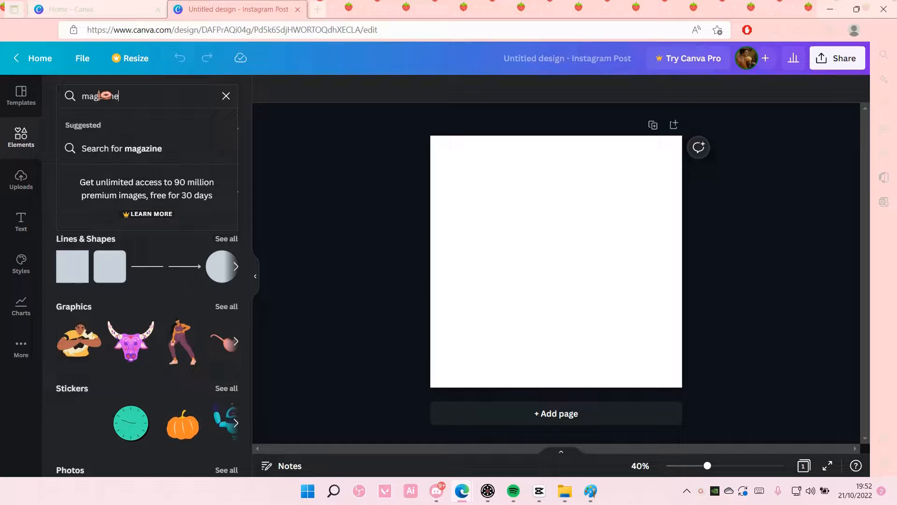
pyautogui.press('Return')
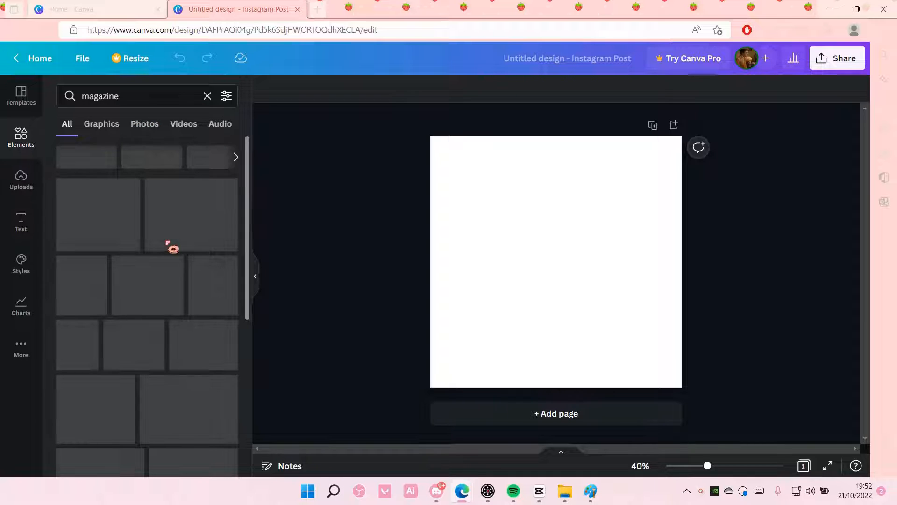
pyautogui.click(149, 125)
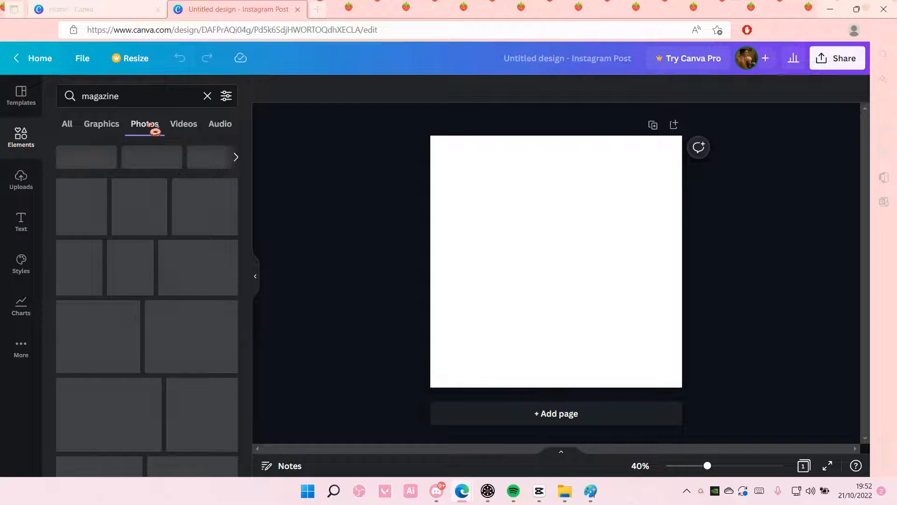
pyautogui.click(94, 126)
pyautogui.click(72, 125)
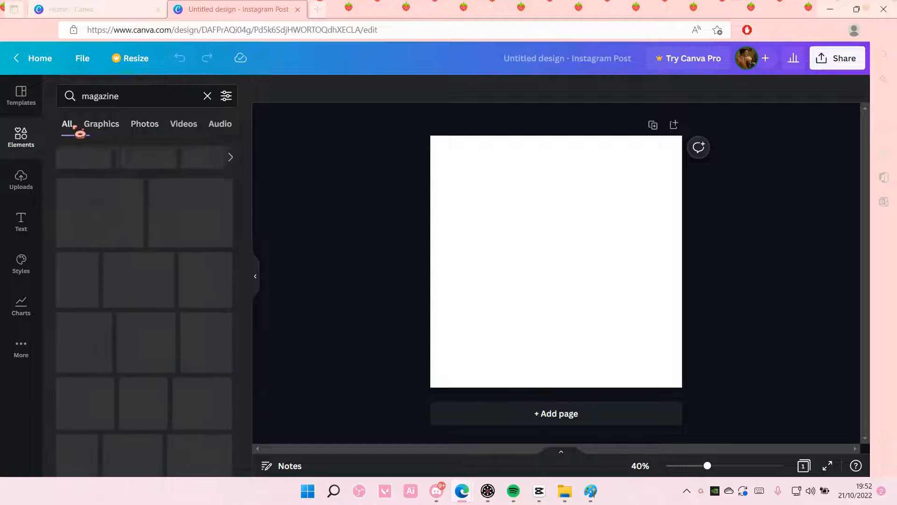
pyautogui.click(21, 182)
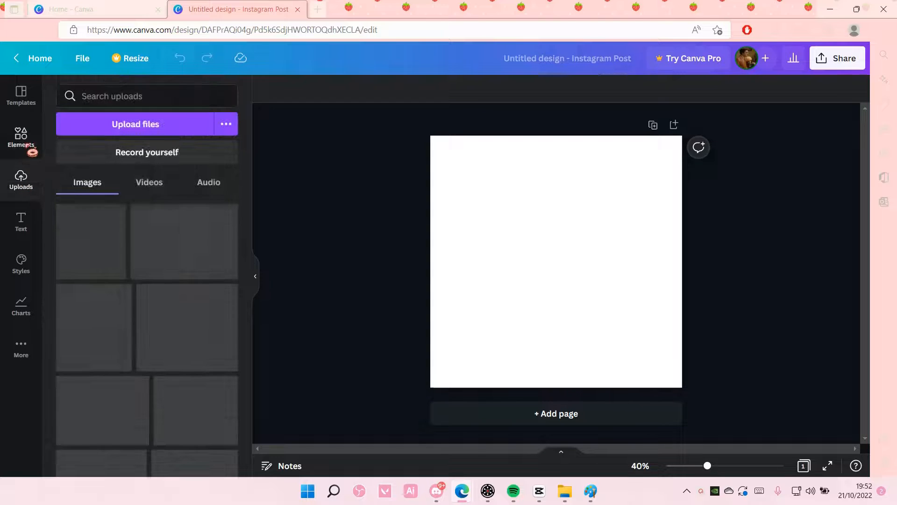
pyautogui.click(22, 220)
pyautogui.click(23, 138)
pyautogui.click(26, 100)
pyautogui.click(28, 142)
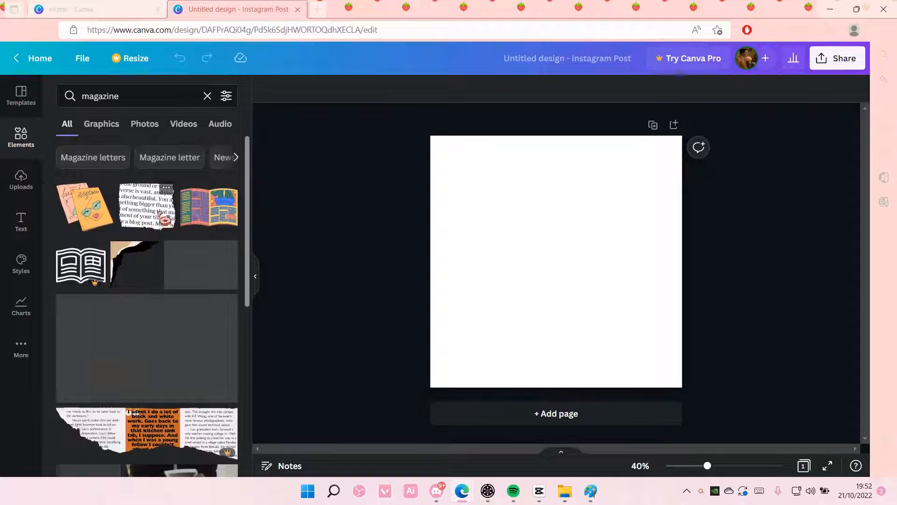
# Place the white printed-text scrap in the page's upper-left corner and the "buzzing with life" strip in the lower-right corner
pyautogui.moveTo(164, 219); pyautogui.dragTo(467, 173)
pyautogui.scroll(-5, 133, 305)
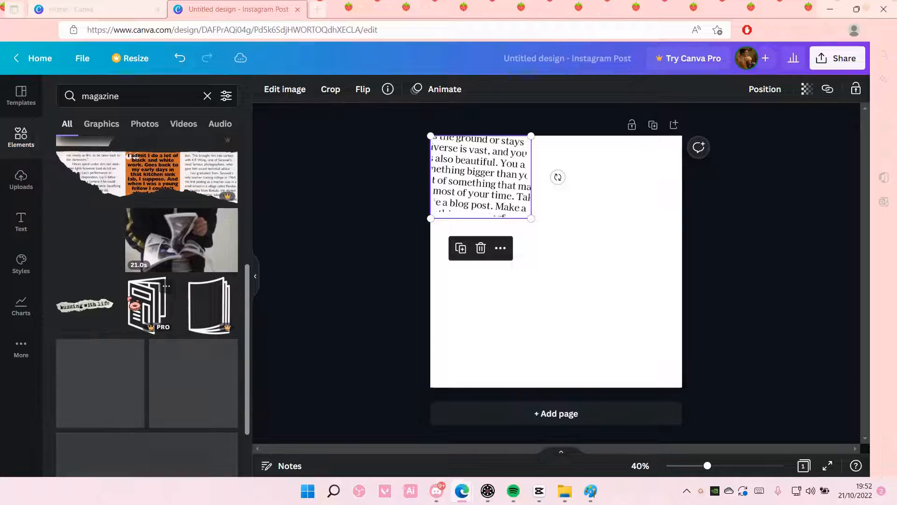
pyautogui.scroll(-2, 133, 303)
pyautogui.moveTo(84, 202); pyautogui.dragTo(537, 296)
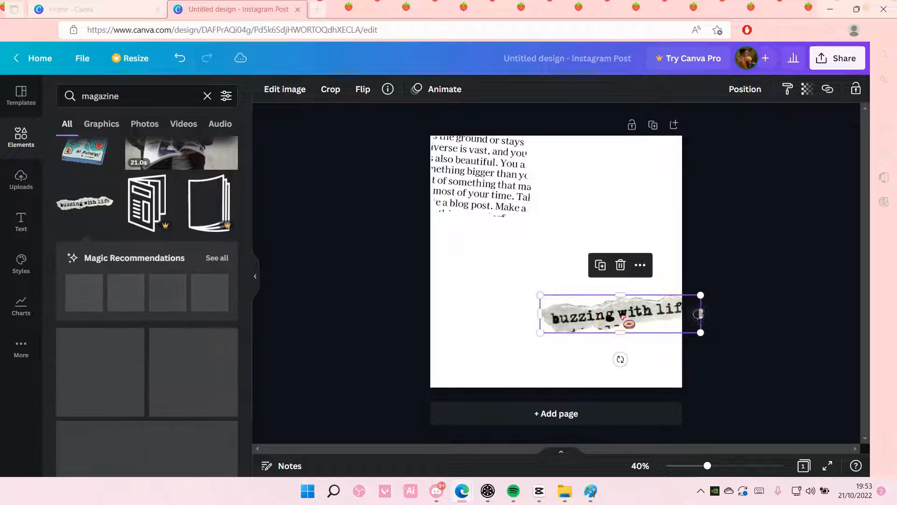
pyautogui.moveTo(615, 312); pyautogui.dragTo(605, 370)
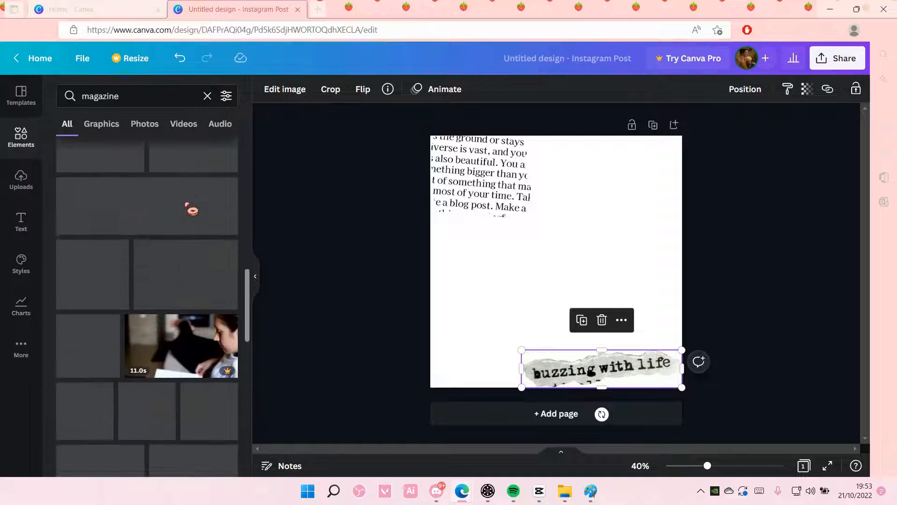
# Filter the magazine results to graphics and place the beige handwritten scrap against the page's right edge, below the middle
pyautogui.scroll(1, 190, 214)
pyautogui.scroll(3, 190, 214)
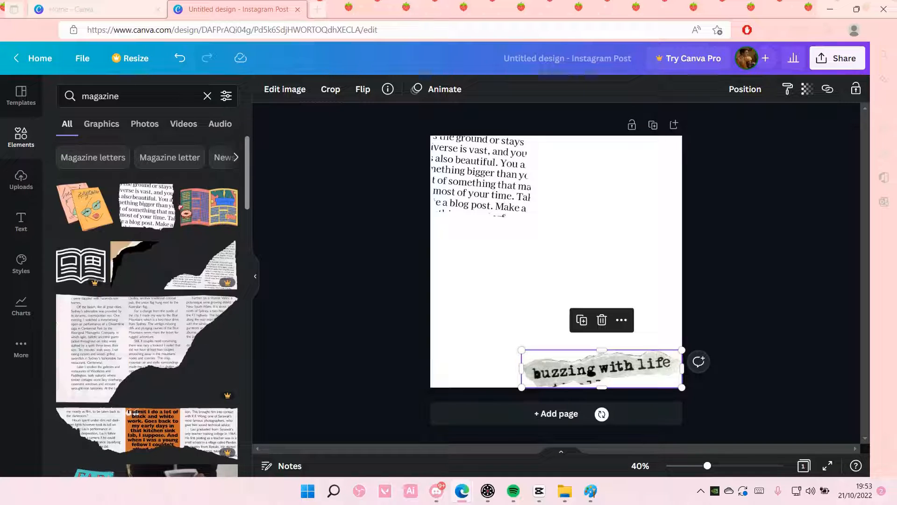
pyautogui.scroll(-10, 204, 213)
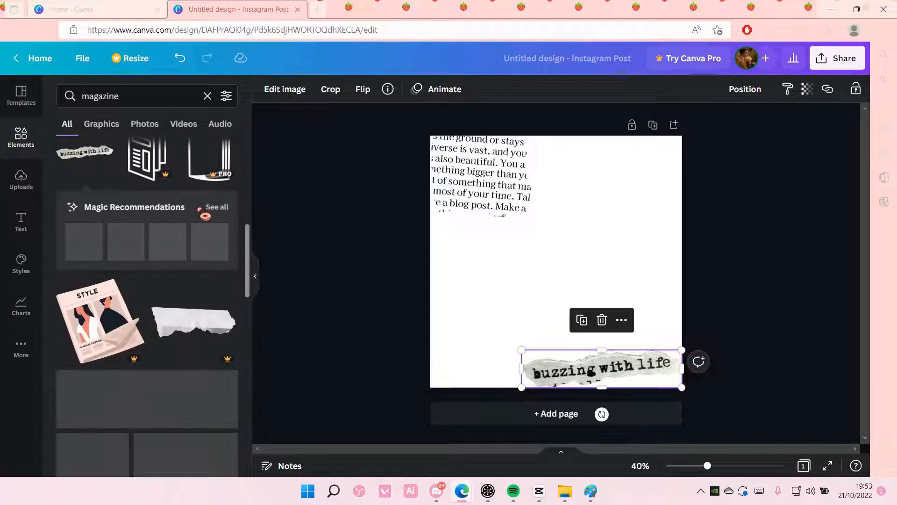
pyautogui.click(117, 131)
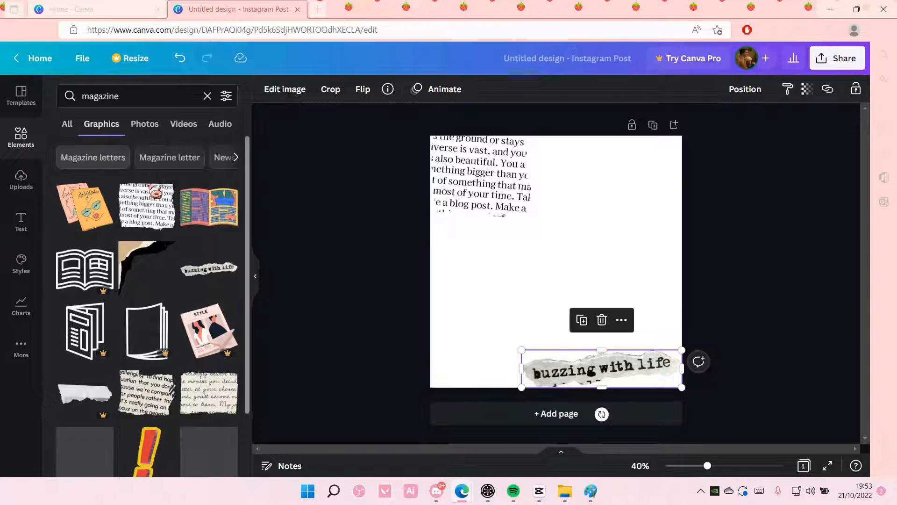
pyautogui.scroll(-1, 157, 193)
pyautogui.moveTo(209, 332); pyautogui.dragTo(541, 281)
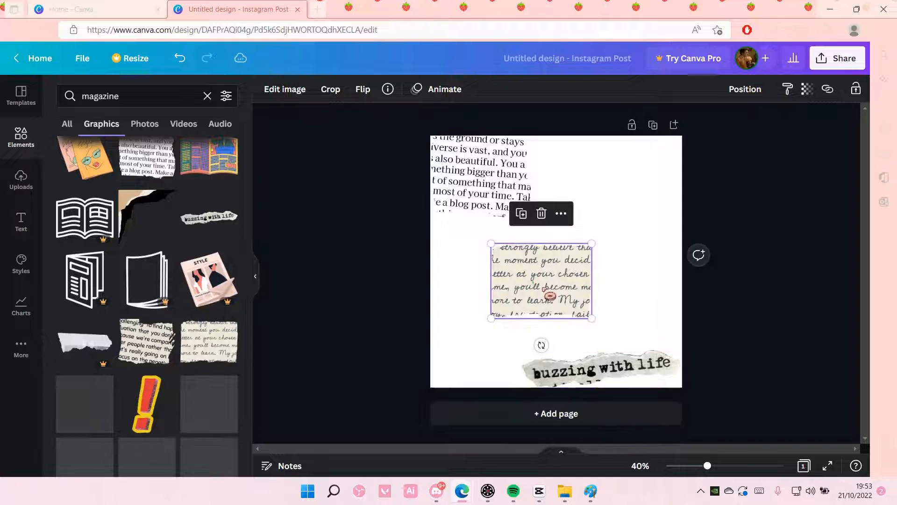
pyautogui.moveTo(589, 318); pyautogui.dragTo(660, 297)
# Place the beige printed scrap at the page's lower left and the purple-striped text scrap in the centre, enlarging the striped one
pyautogui.scroll(-1, 146, 304)
pyautogui.moveTo(147, 290); pyautogui.dragTo(451, 310)
pyautogui.scroll(-5, 146, 304)
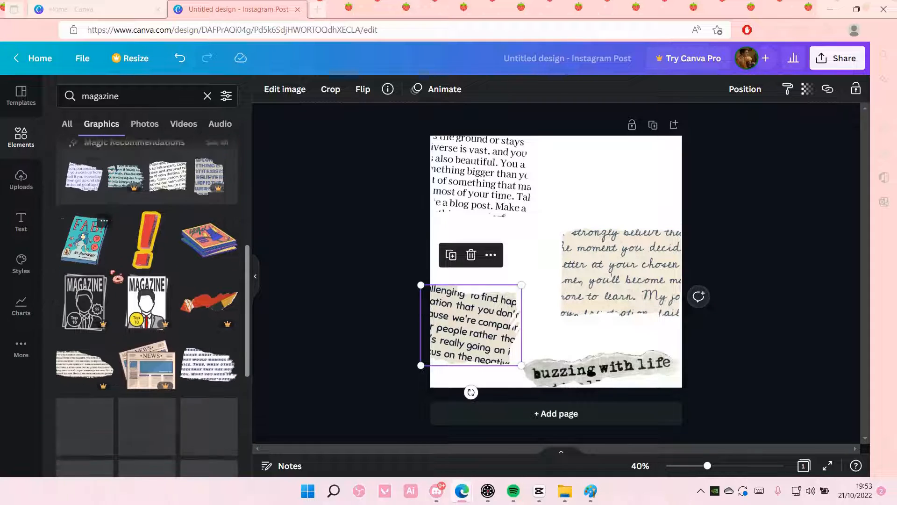
pyautogui.moveTo(209, 311); pyautogui.dragTo(537, 262)
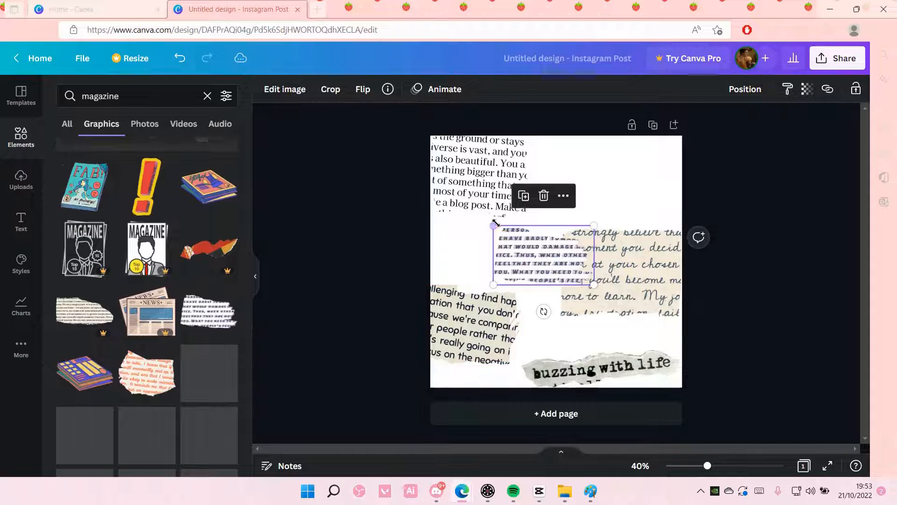
pyautogui.moveTo(496, 233); pyautogui.dragTo(470, 209)
pyautogui.moveTo(522, 250); pyautogui.dragTo(526, 265)
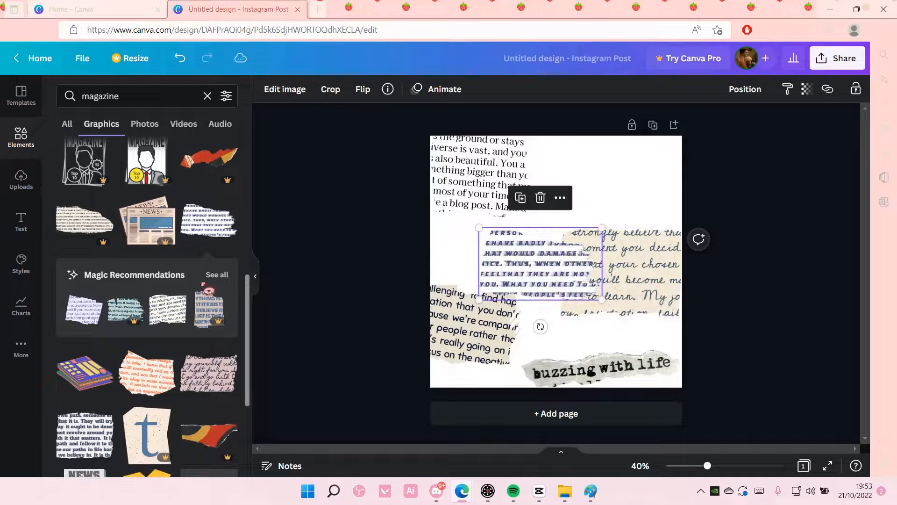
# Place the pink handwritten scrap in the page's upper-right area and enlarge it slightly
pyautogui.scroll(-1, 208, 288)
pyautogui.moveTo(219, 330); pyautogui.dragTo(641, 224)
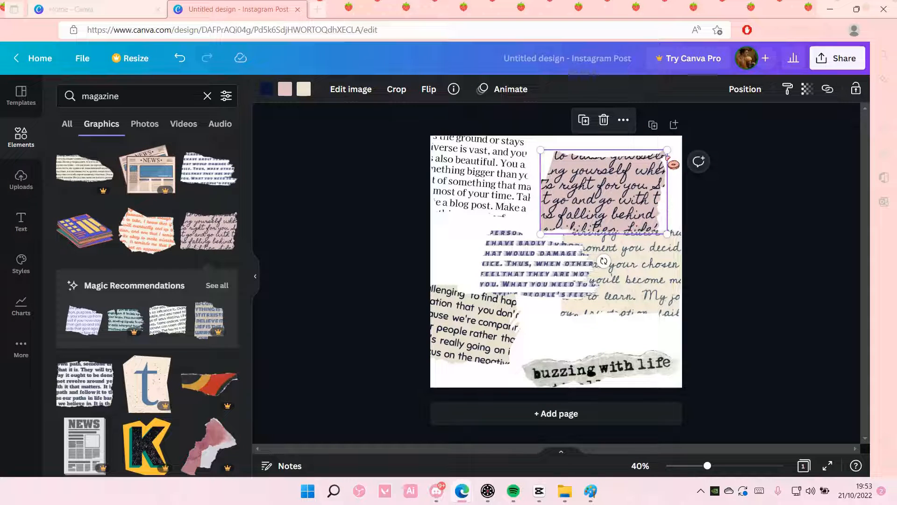
pyautogui.moveTo(666, 151)
pyautogui.mouseDown()
pyautogui.moveTo(691, 136)
pyautogui.moveTo(709, 148)
pyautogui.moveTo(671, 148)
pyautogui.mouseUp()
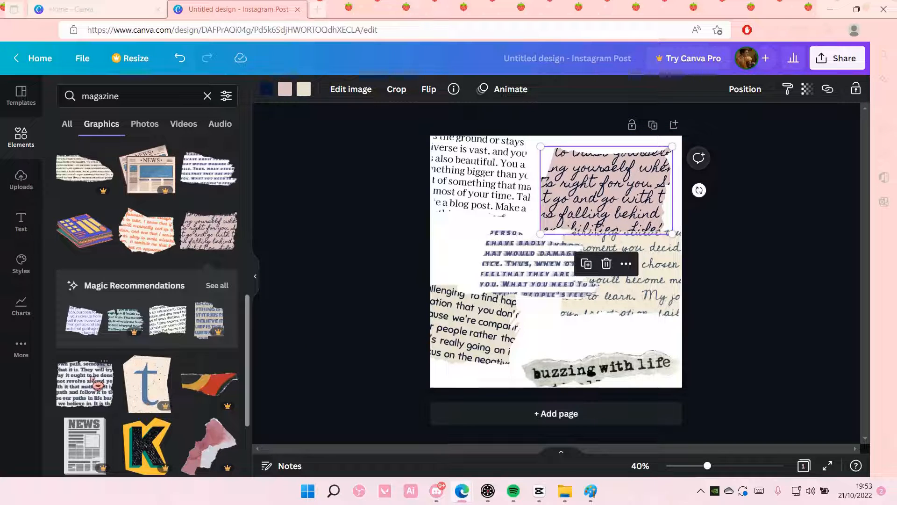
# Add the beige capital-letter text scrap at the middle of the page's left edge and enlarge the printed scrap below it
pyautogui.scroll(-4, 98, 384)
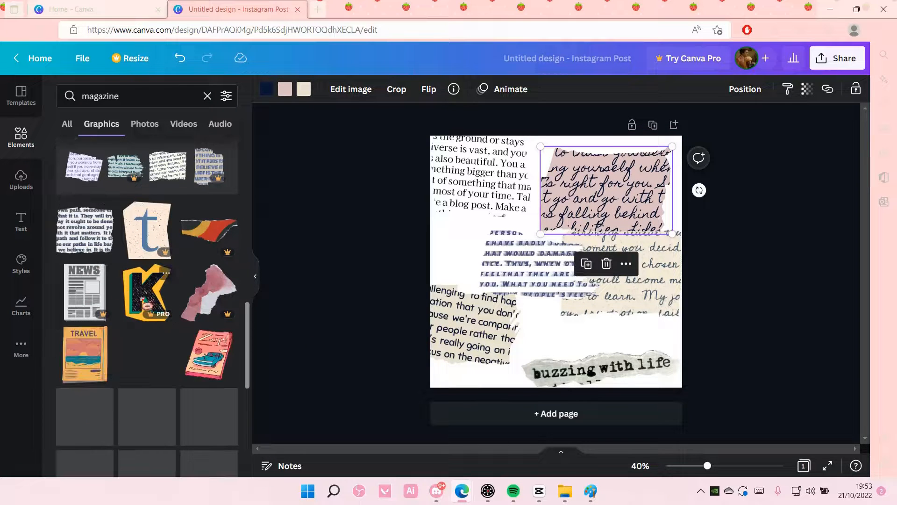
pyautogui.scroll(-3, 142, 327)
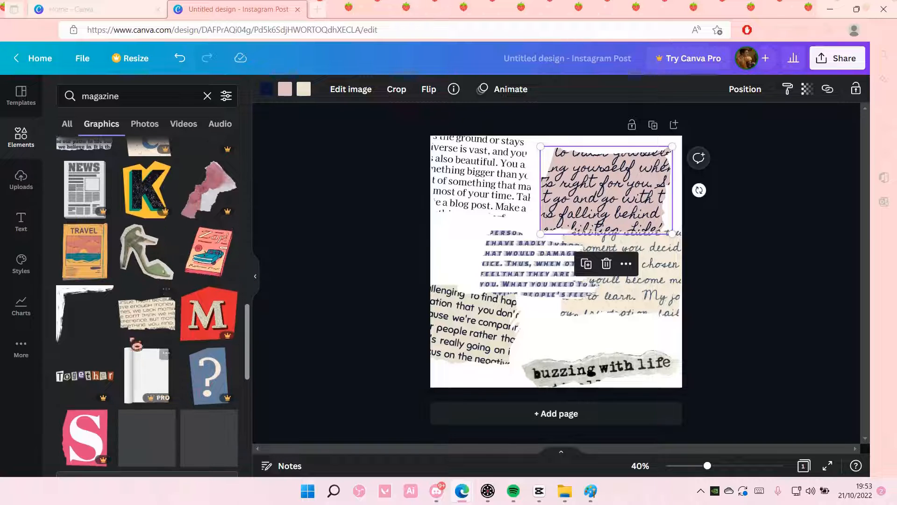
pyautogui.moveTo(147, 308); pyautogui.dragTo(444, 250)
pyautogui.click(516, 362)
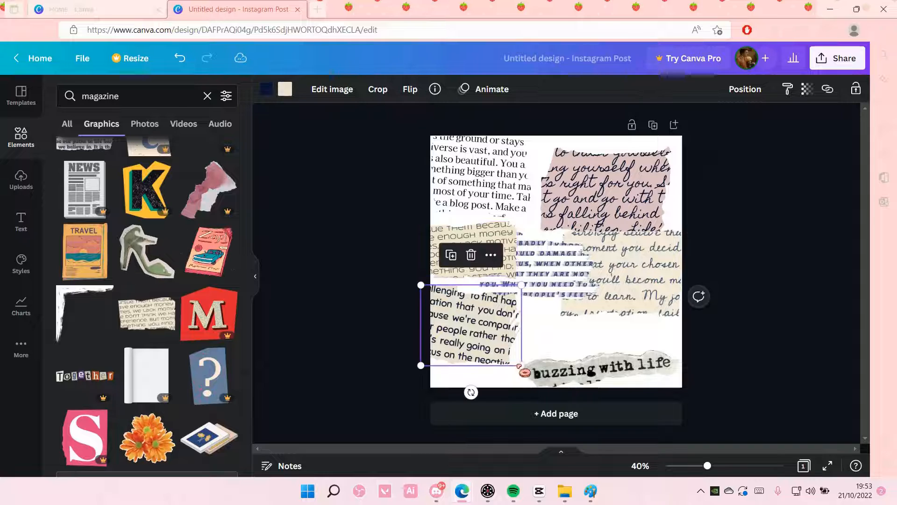
pyautogui.moveTo(520, 367); pyautogui.dragTo(541, 380)
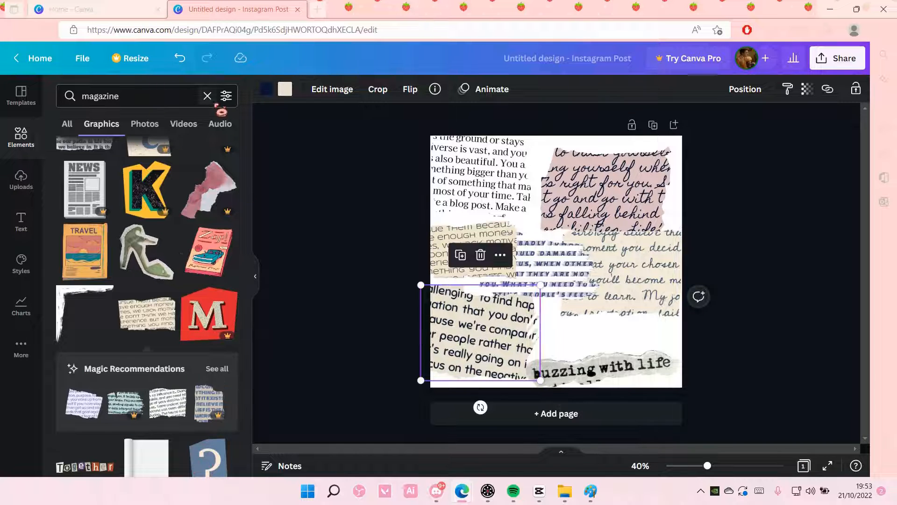
# Replace the element search with "h" to find cut-out letter graphics
pyautogui.click(207, 96)
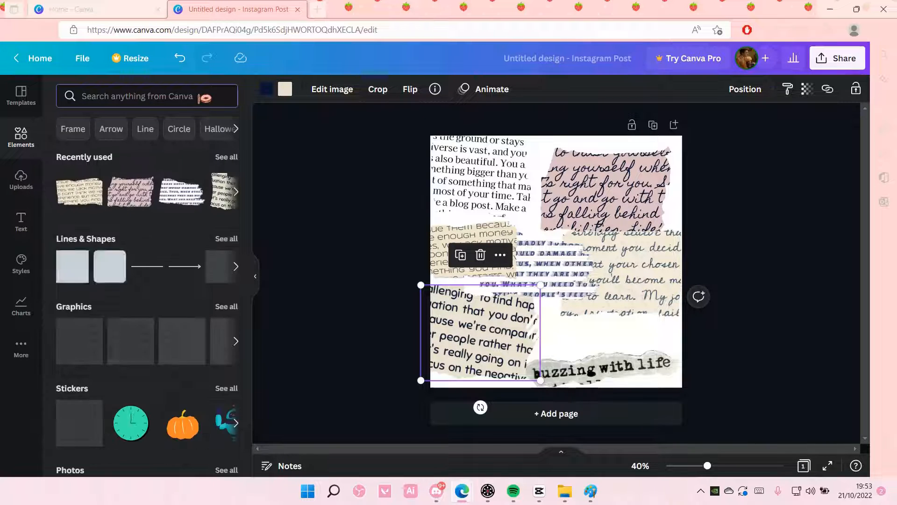
pyautogui.write('h')
pyautogui.press('Return')
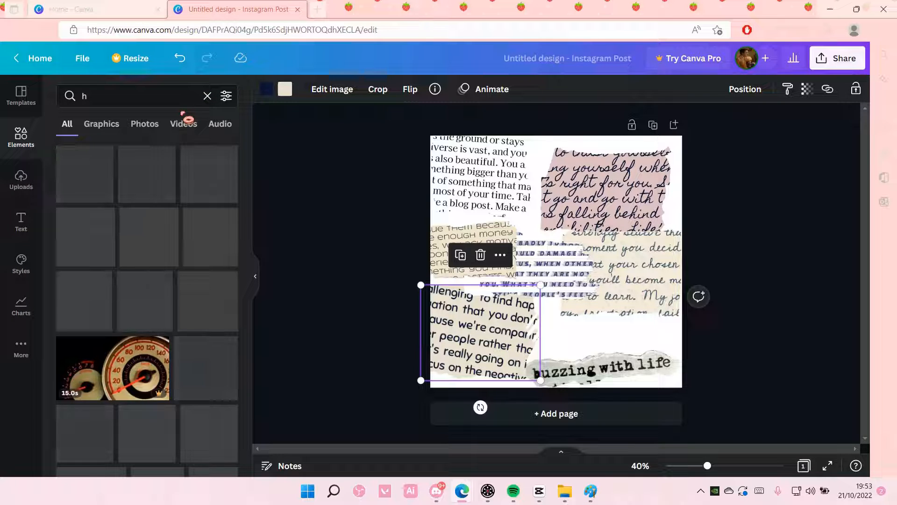
pyautogui.scroll(-1, 204, 195)
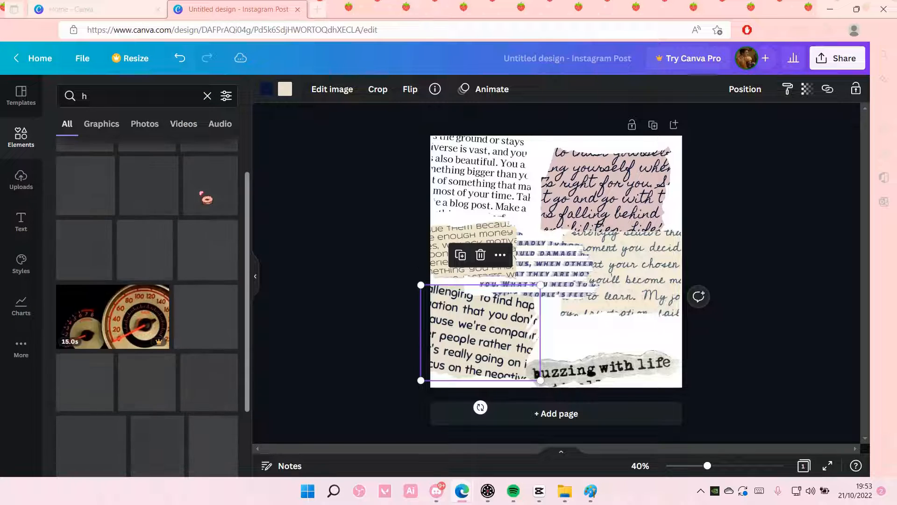
pyautogui.scroll(1, 207, 202)
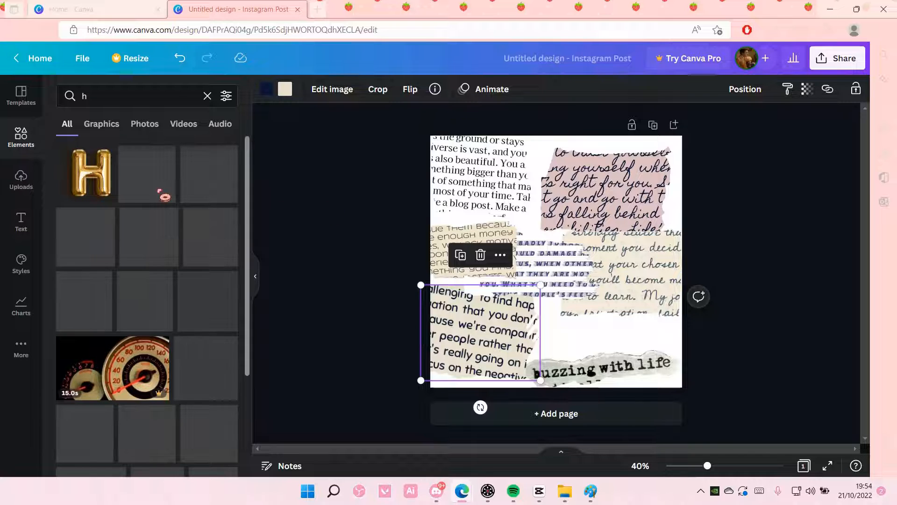
# Set the page background to the slate blue document colour after trying the pink and dark navy ones
pyautogui.click(349, 260)
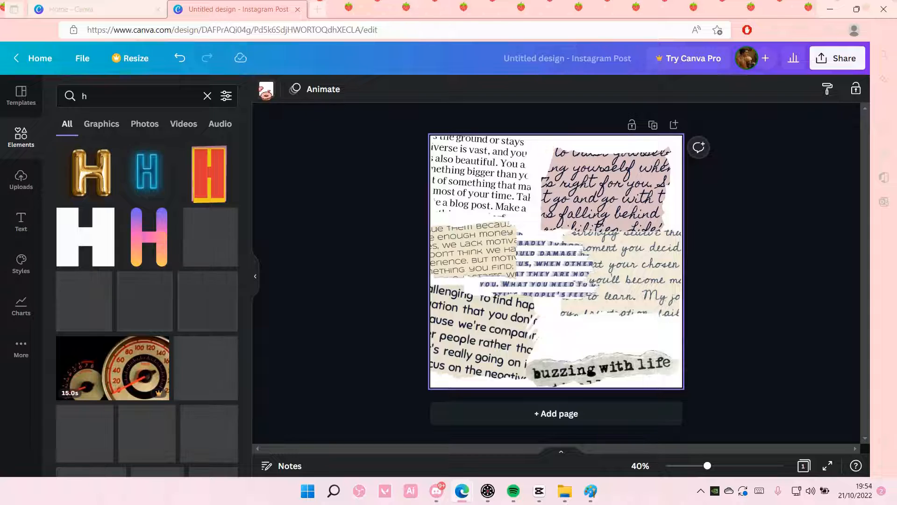
pyautogui.click(266, 89)
pyautogui.click(168, 151)
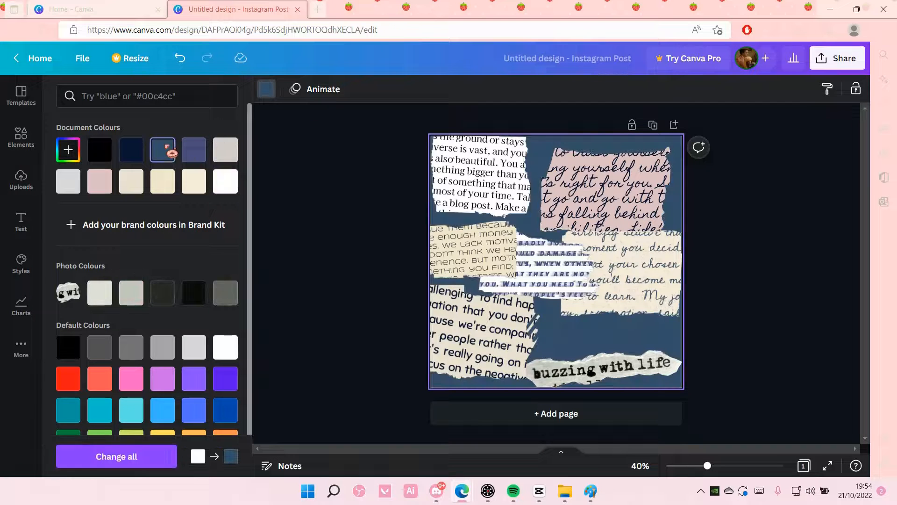
pyautogui.click(99, 181)
pyautogui.click(131, 151)
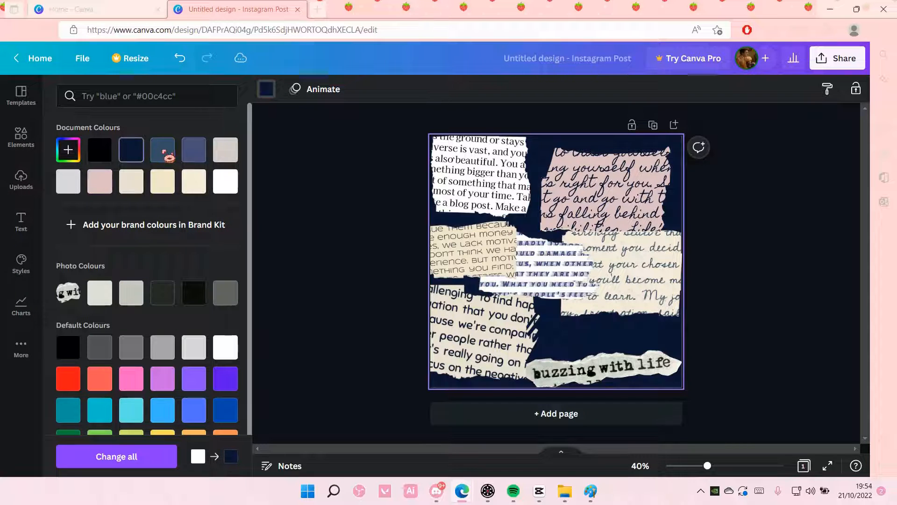
pyautogui.click(162, 151)
pyautogui.click(332, 185)
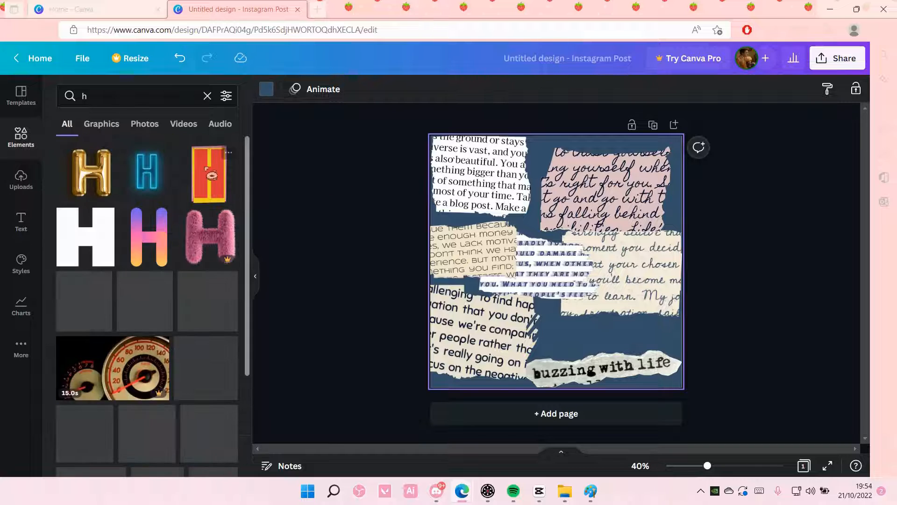
# Place the red-and-yellow letter H, reduced in size, over the scraps on the page's left half and search the elements for "e"
pyautogui.moveTo(209, 174); pyautogui.dragTo(501, 284)
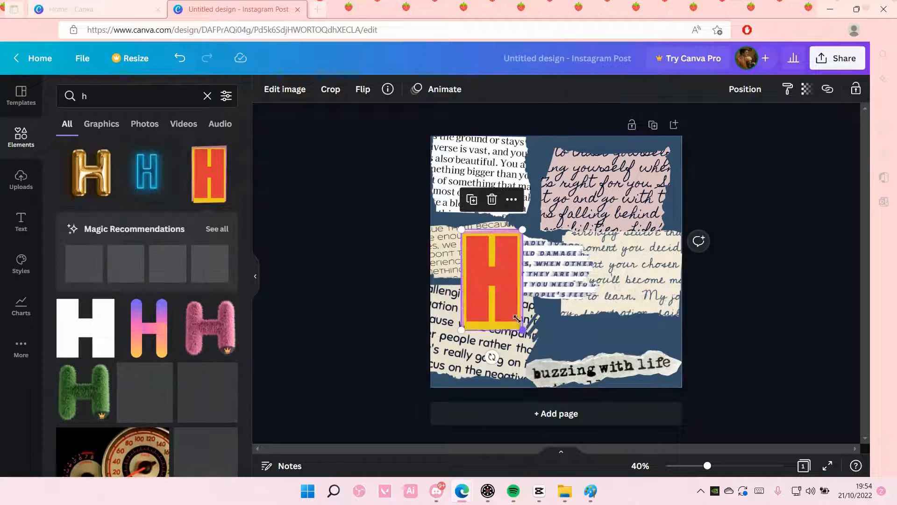
pyautogui.moveTo(522, 329); pyautogui.dragTo(513, 314)
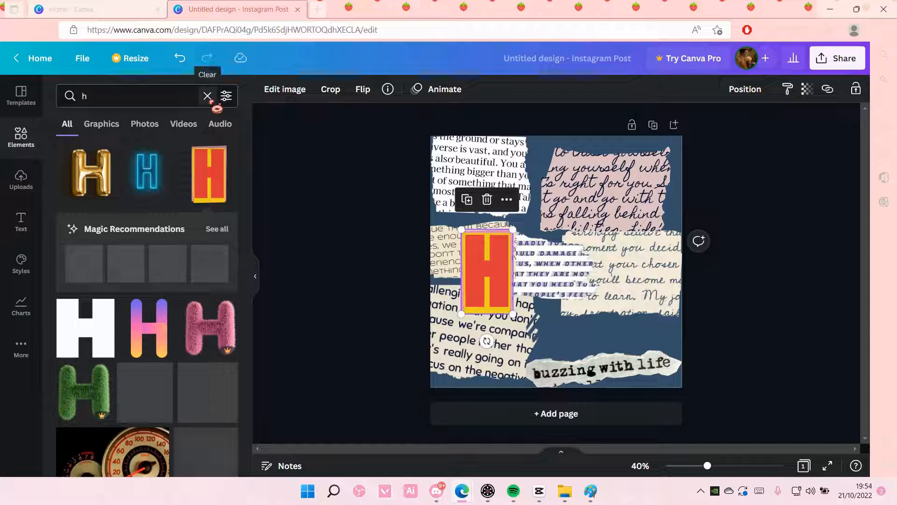
pyautogui.click(209, 96)
pyautogui.write('e')
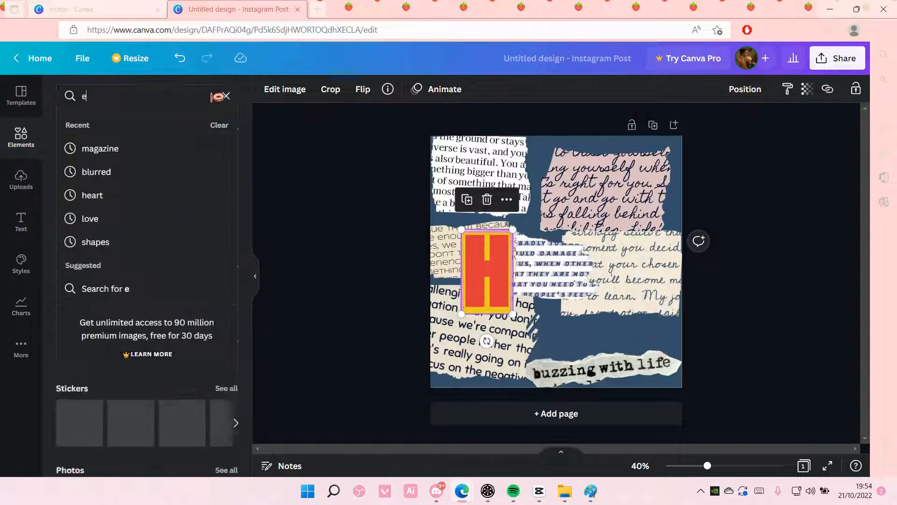
pyautogui.press('Return')
pyautogui.moveTo(513, 314); pyautogui.dragTo(486, 280)
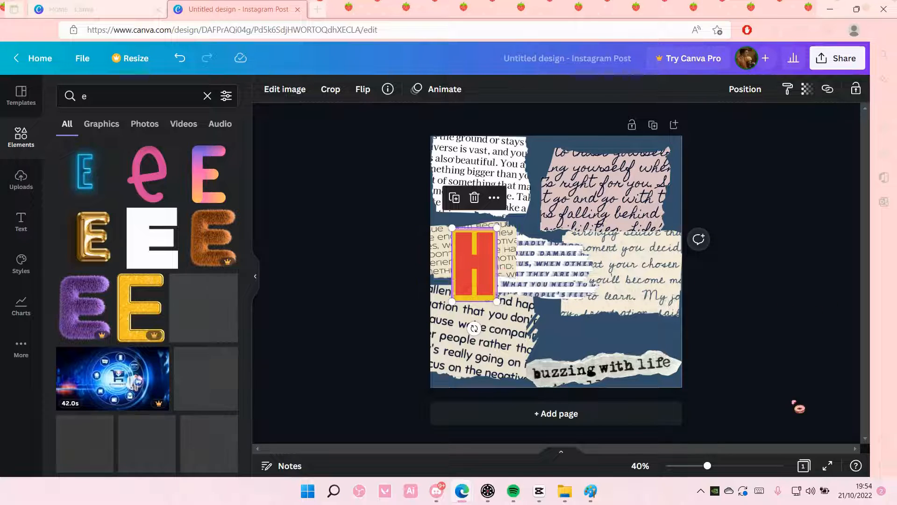
pyautogui.click(700, 490)
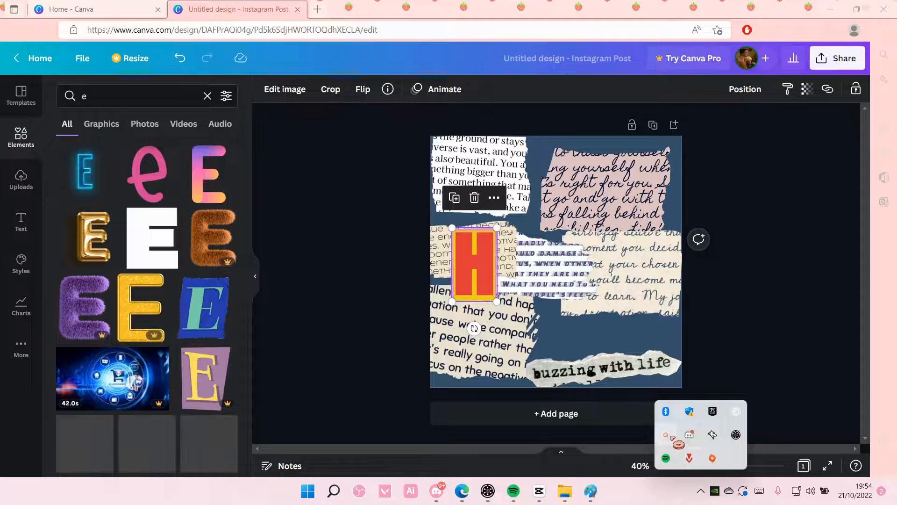
pyautogui.click(681, 440)
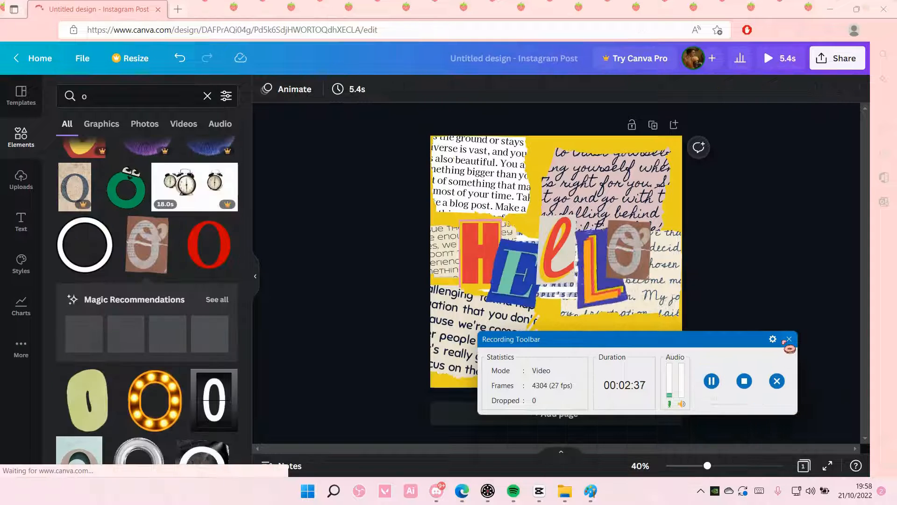
pyautogui.click(786, 341)
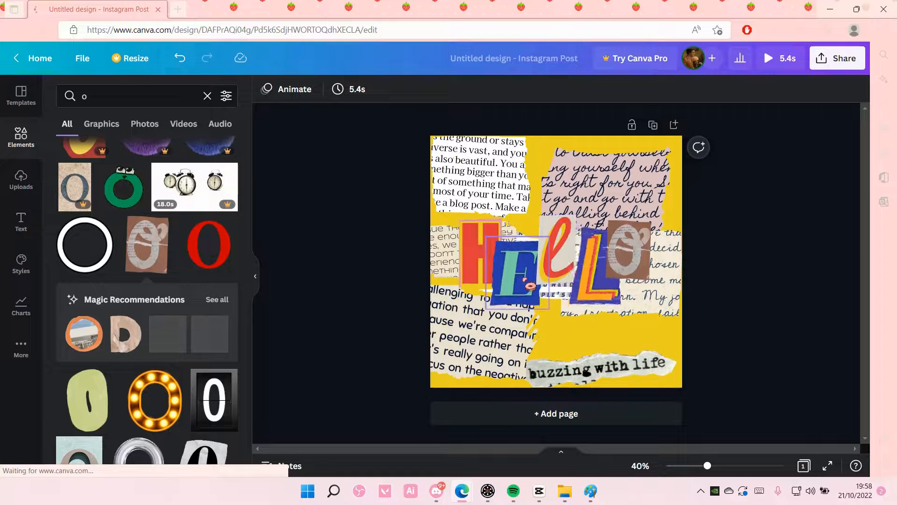
pyautogui.scroll(-1, 242, 313)
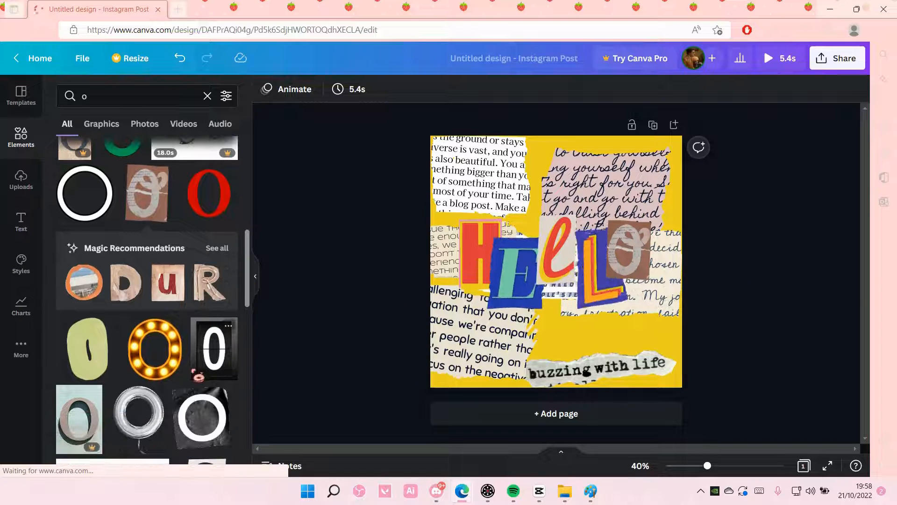
pyautogui.scroll(-2, 147, 299)
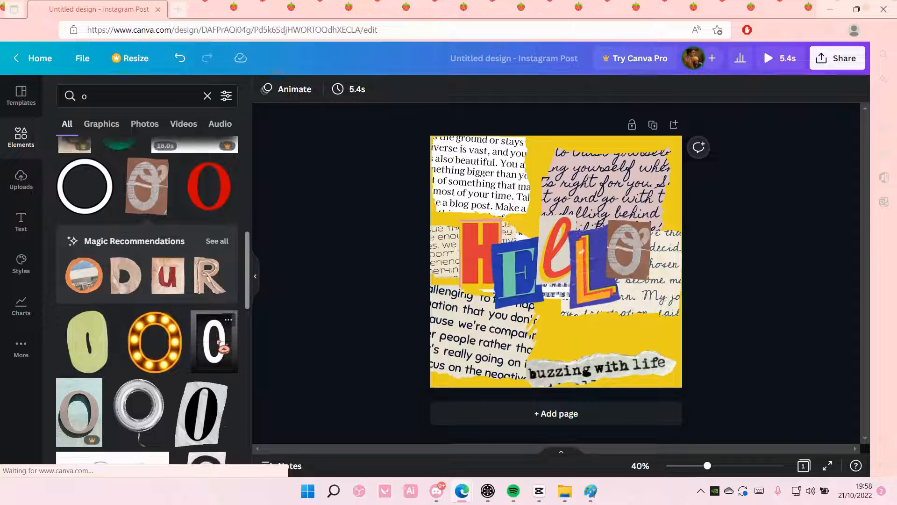